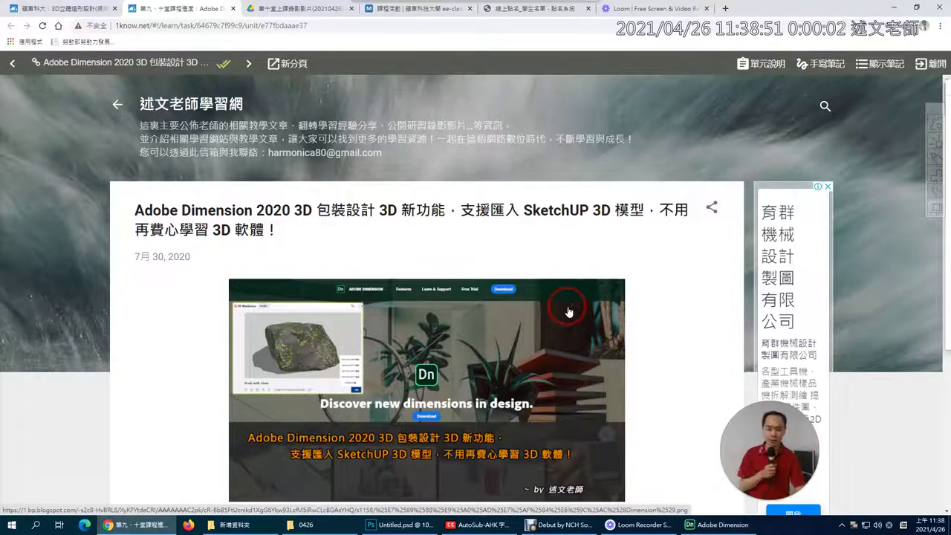
- Highlight 'SketchUP' in the article title, then scroll down to the SketchUp Free section
mouse_move(522, 210)
mouse_down()
mouse_move(576, 208)
mouse_move(587, 198)
mouse_up()
click(500, 234)
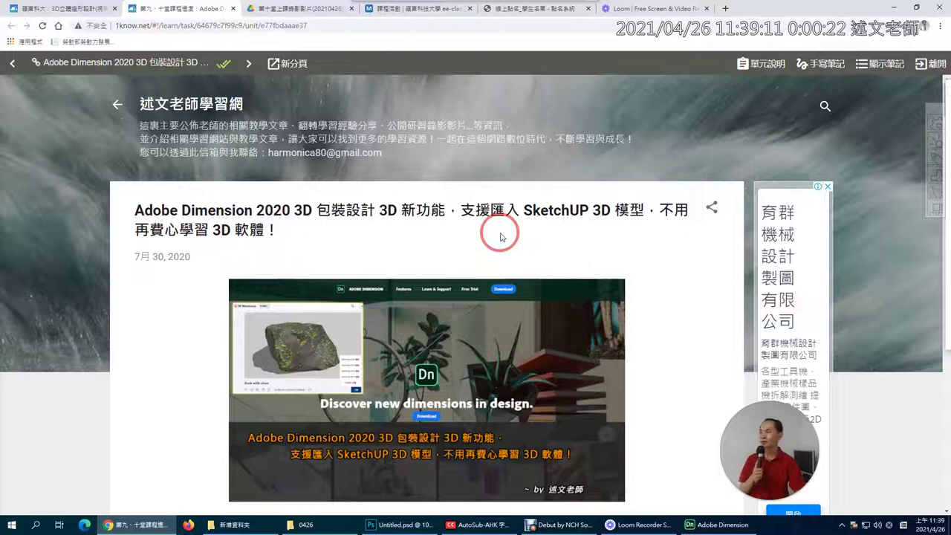
scroll(502, 236, down, 1)
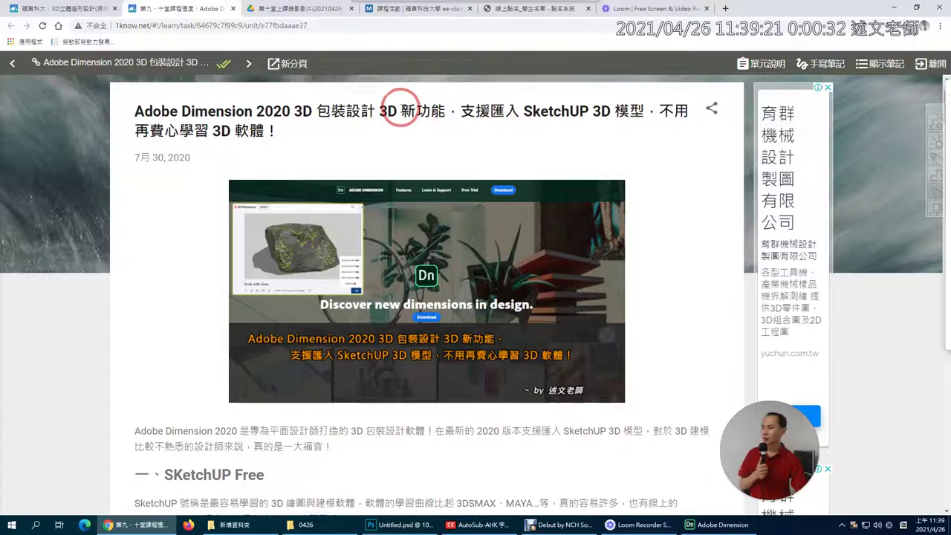
drag(523, 111, 592, 116)
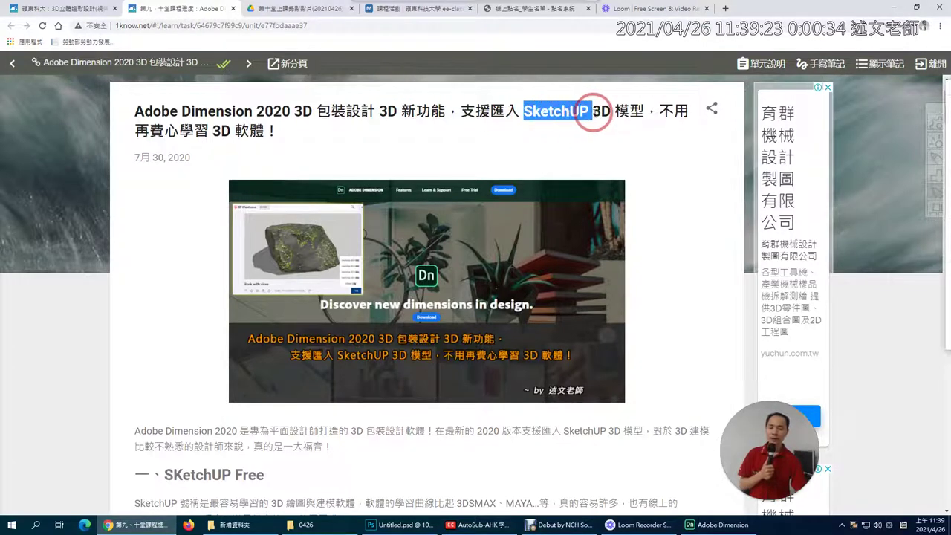
click(602, 111)
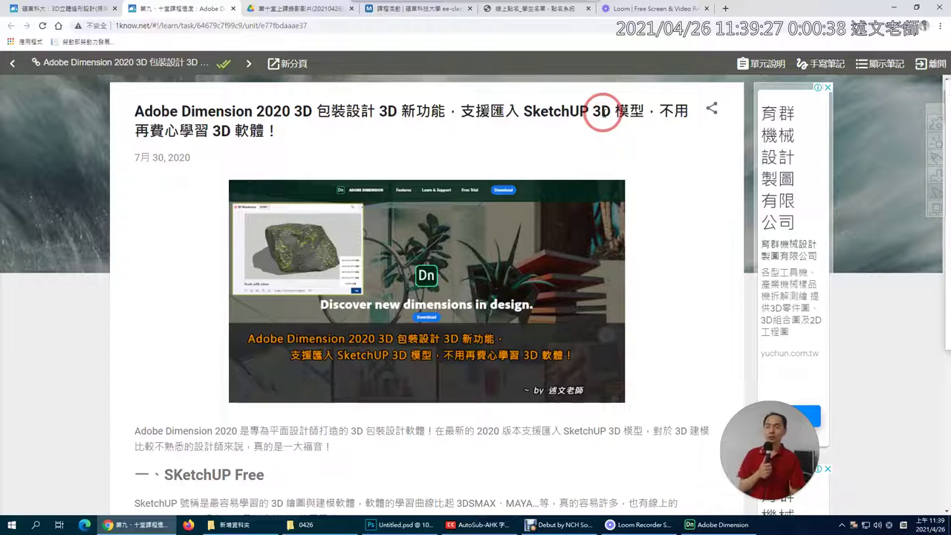
drag(520, 111, 587, 102)
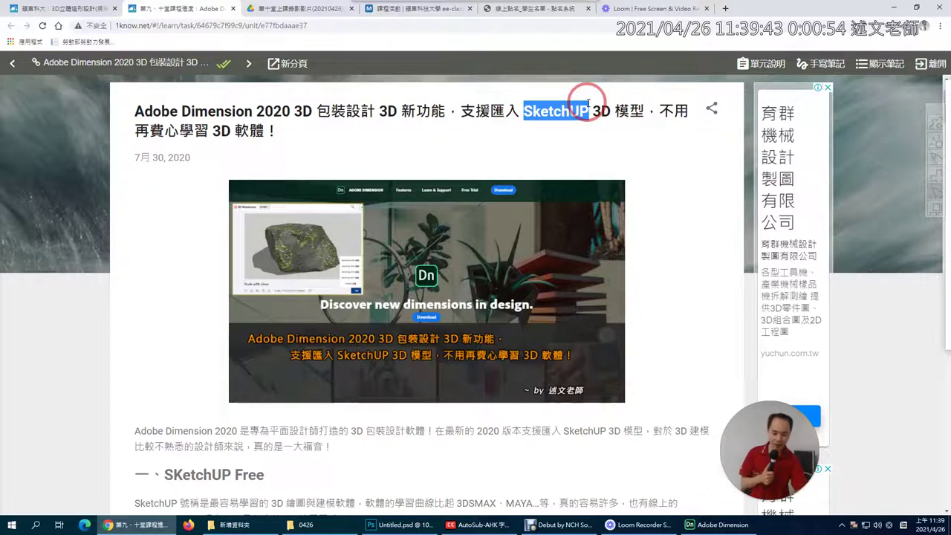
scroll(673, 236, down, 3)
scroll(673, 236, down, 2)
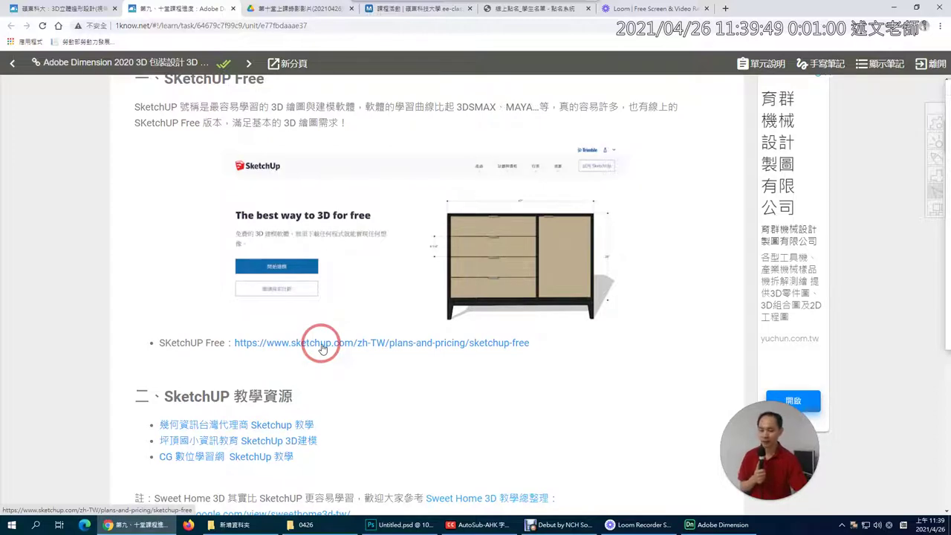
scroll(322, 348, down, 3)
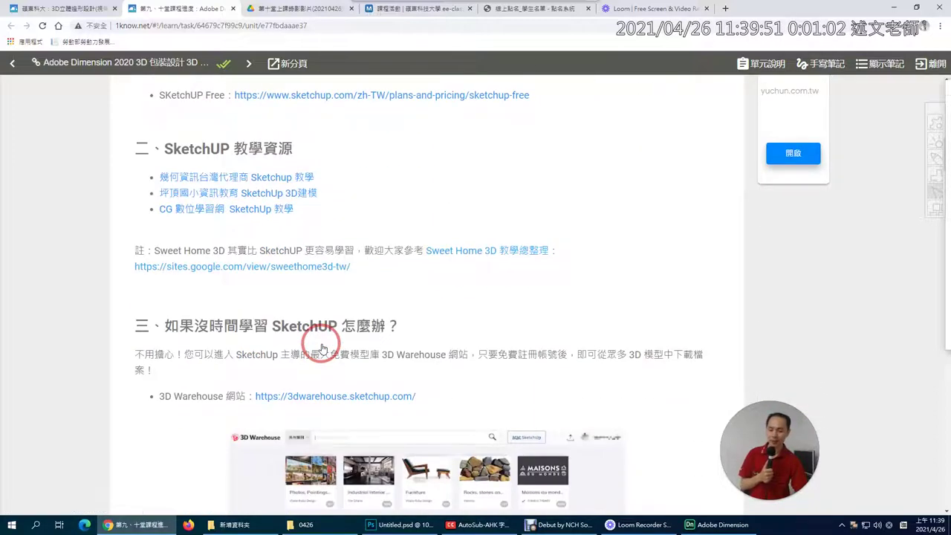
scroll(322, 348, down, 2)
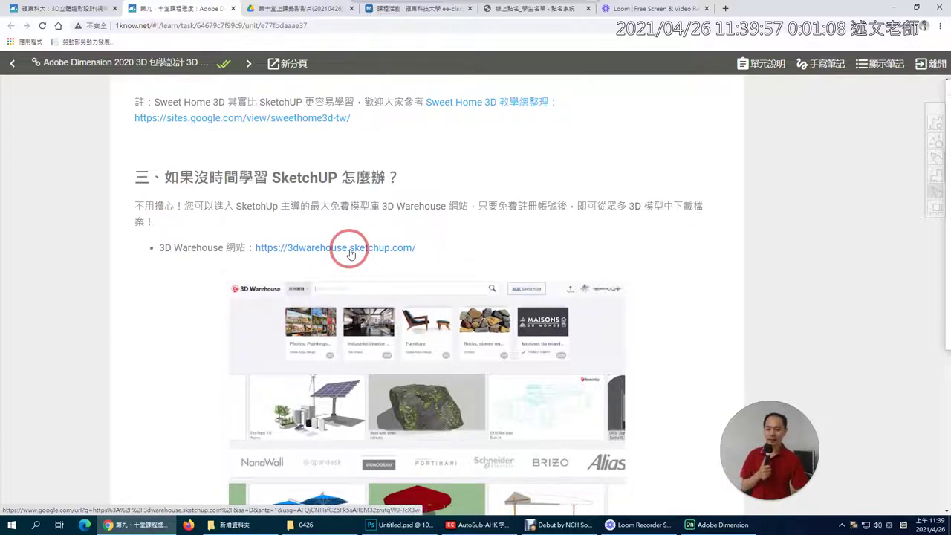
click(350, 248)
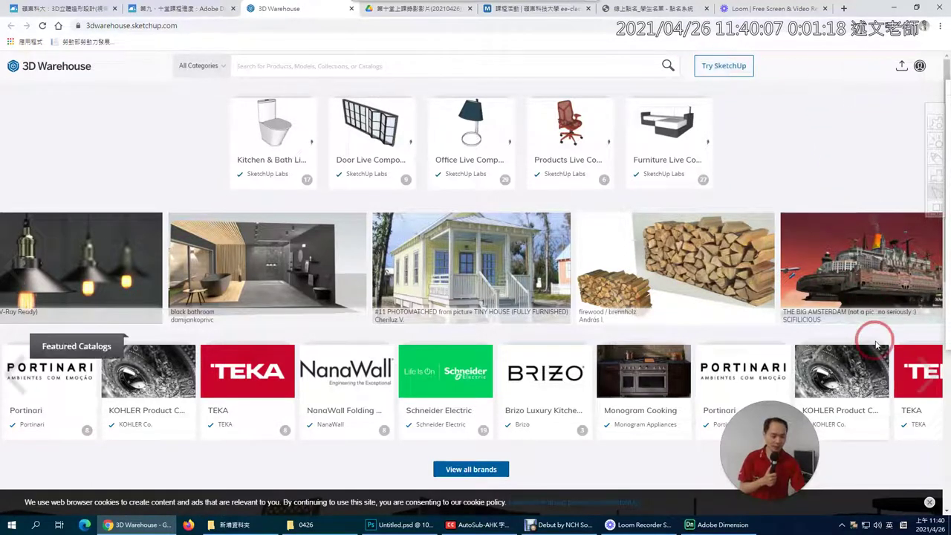
- Close the cookie consent bar on the 3D Warehouse home page and scroll to the footer
drag(762, 460, 854, 353)
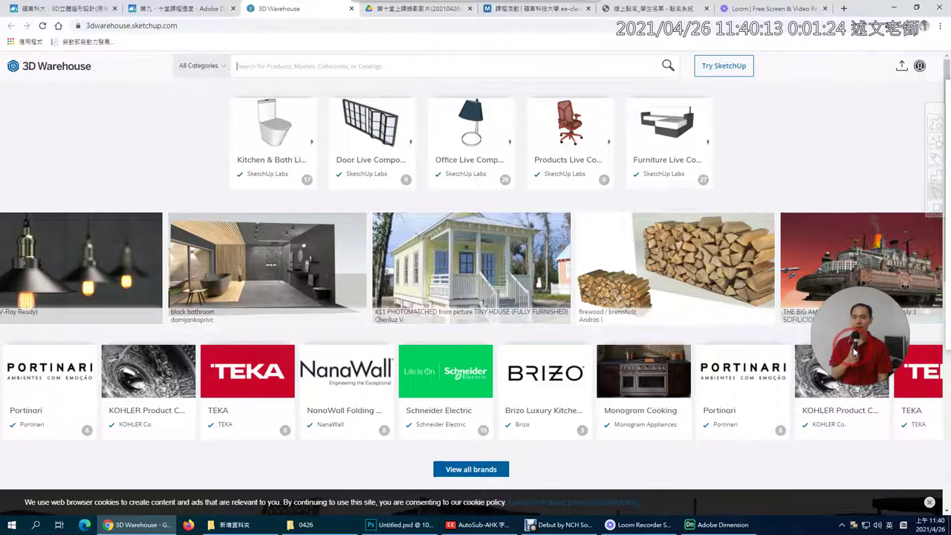
mouse_move(854, 371)
click(850, 458)
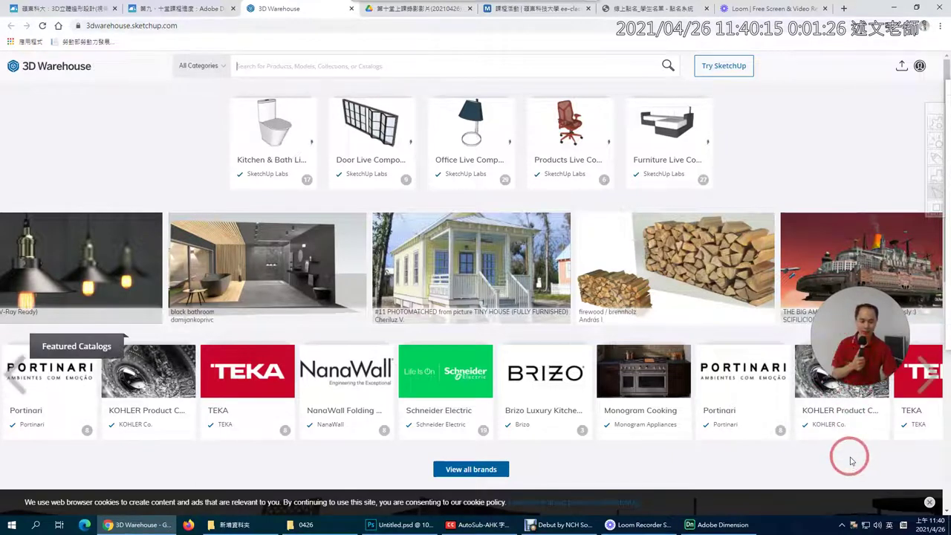
mouse_move(852, 460)
mouse_down()
mouse_move(790, 492)
mouse_move(835, 495)
mouse_up()
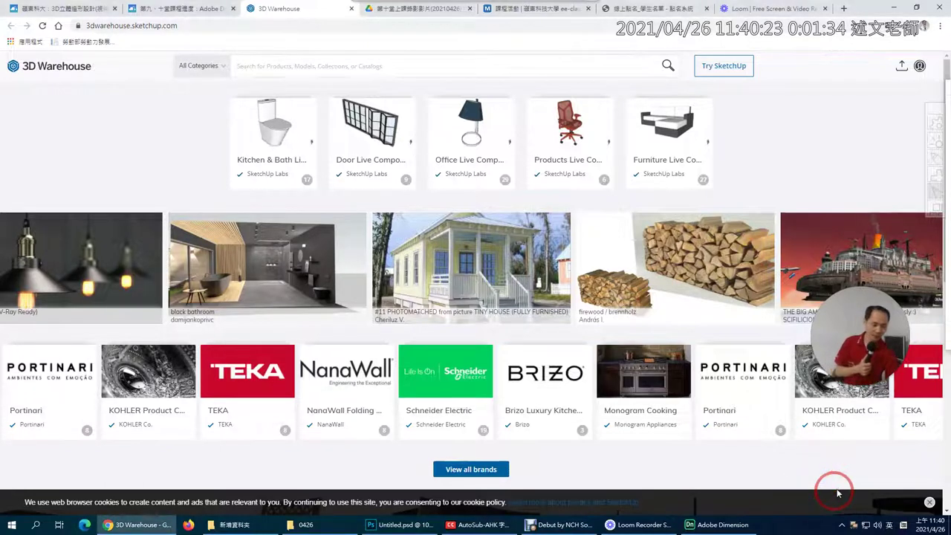
click(928, 502)
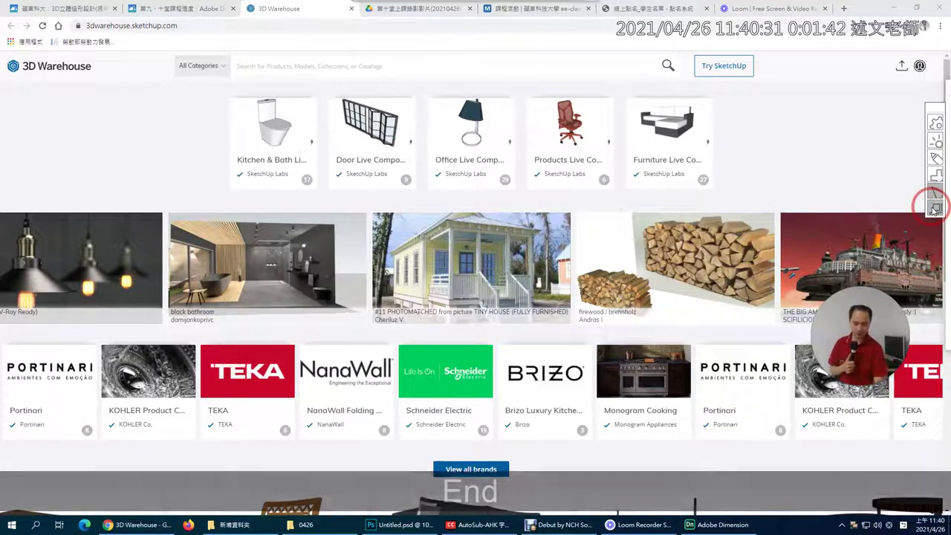
scroll(842, 178, down, 5)
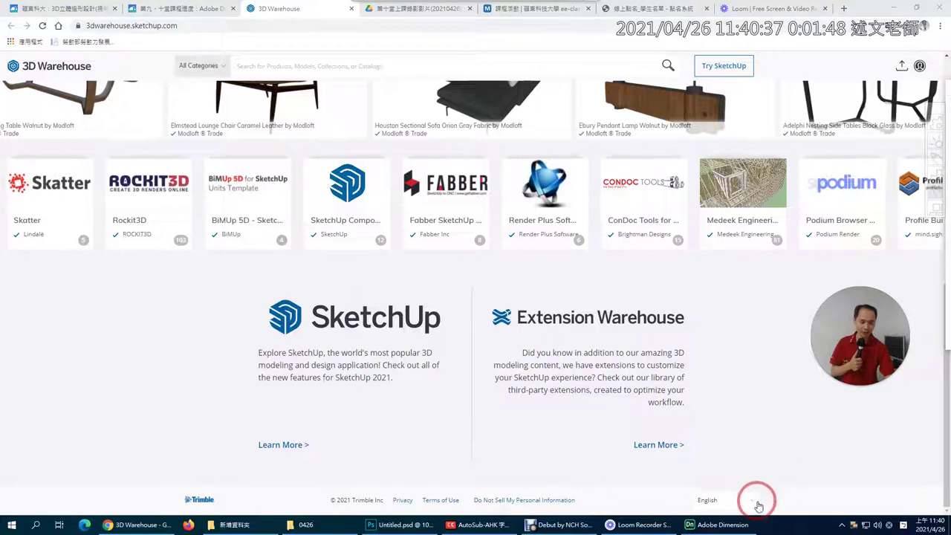
- Change the 3D Warehouse site language to 繁體中文 from the footer language list
click(747, 501)
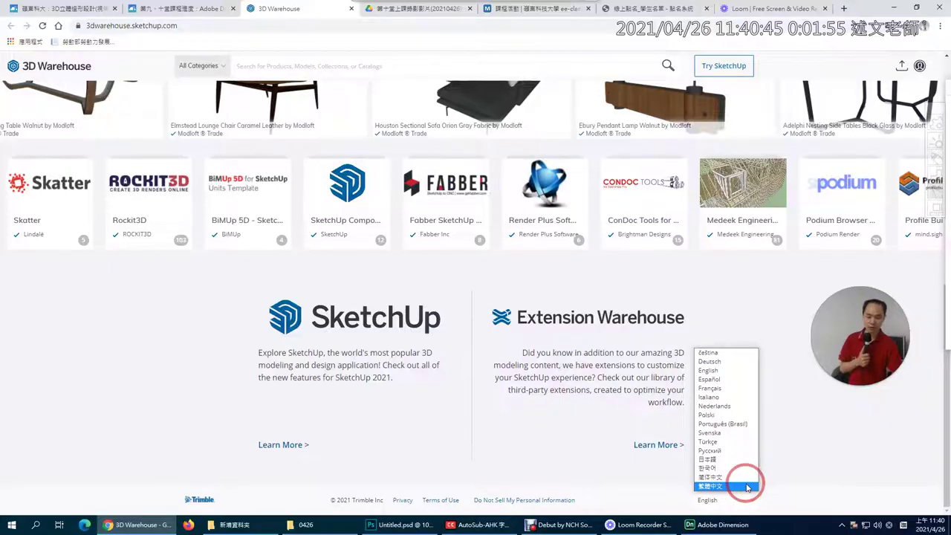
click(748, 487)
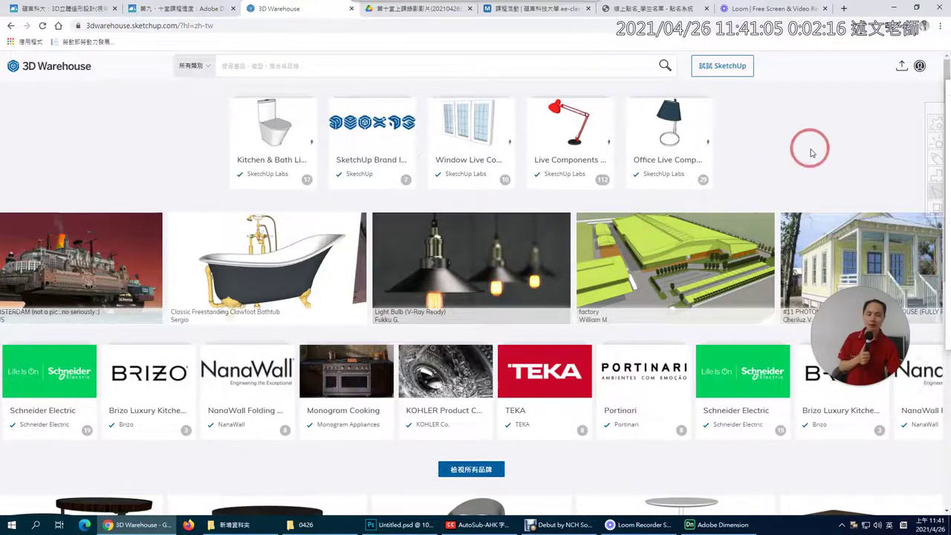
click(919, 67)
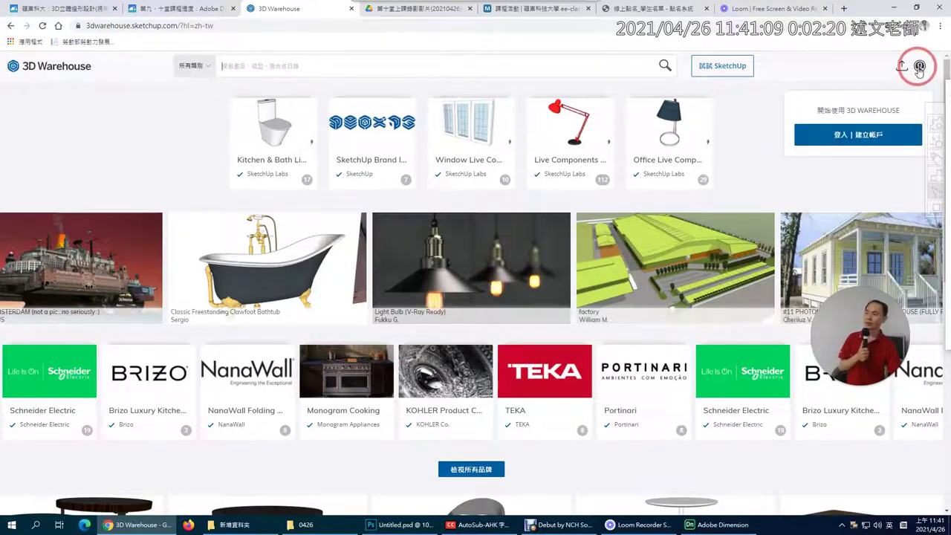
- Sign in through 登入|建立帳戶 using the Sign in with Google option and the chosen account
click(862, 141)
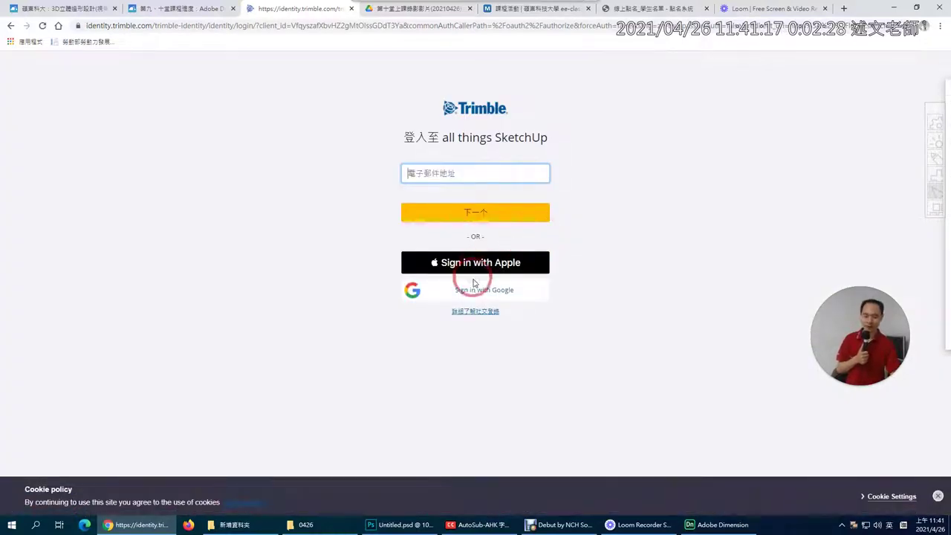
click(476, 286)
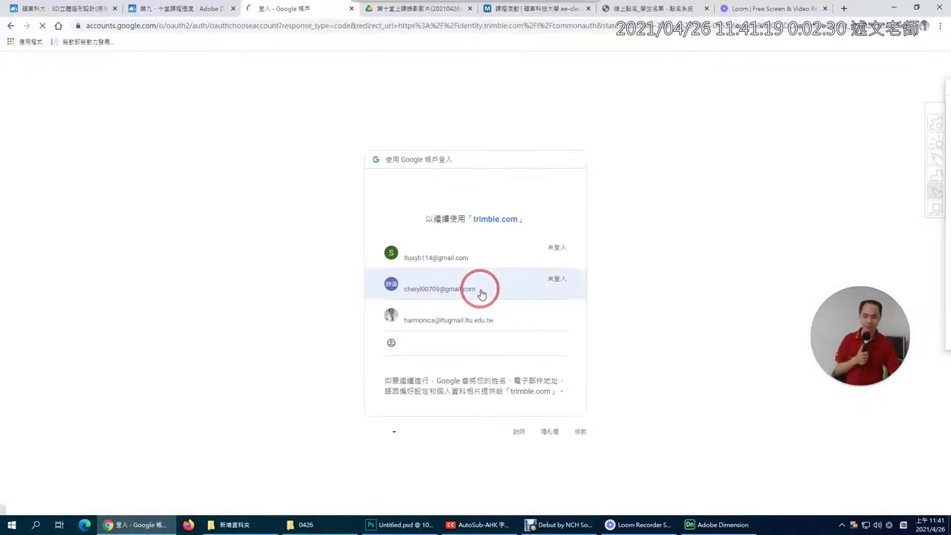
click(474, 320)
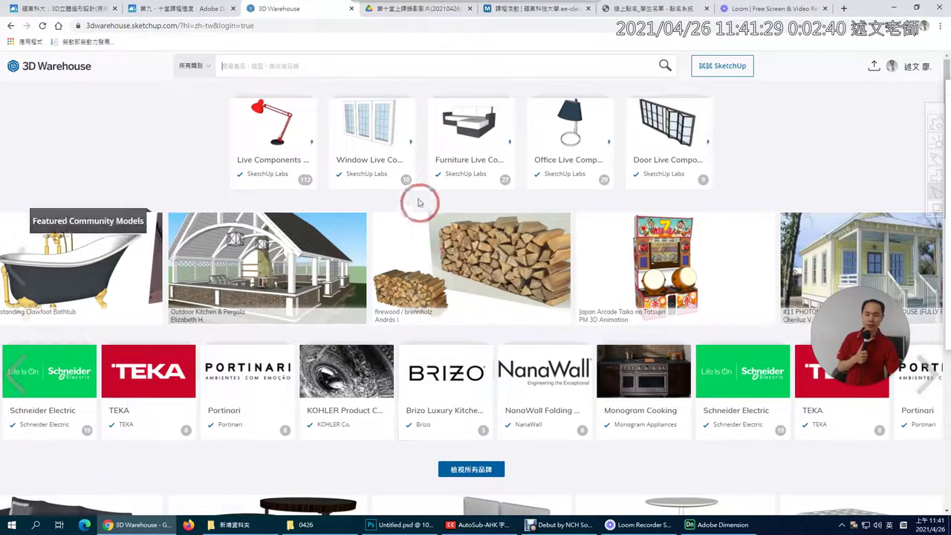
- Open the firewood / brennholz model from Featured Community Models and view its download versions
click(325, 64)
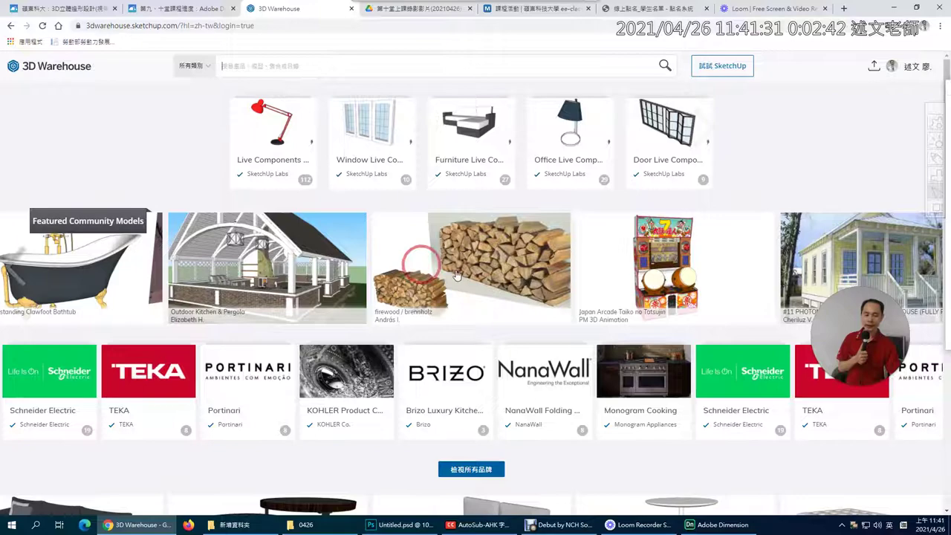
scroll(496, 288, down, 4)
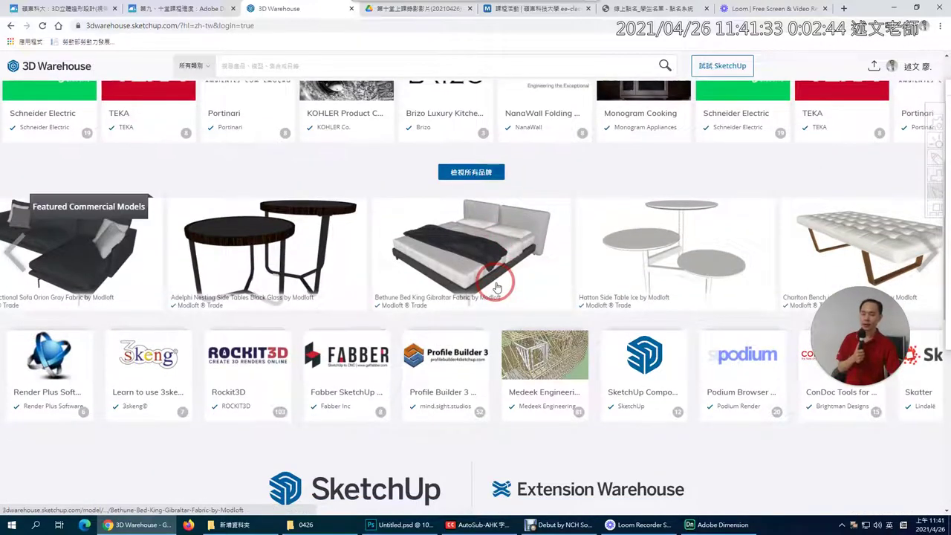
scroll(474, 275, up, 2)
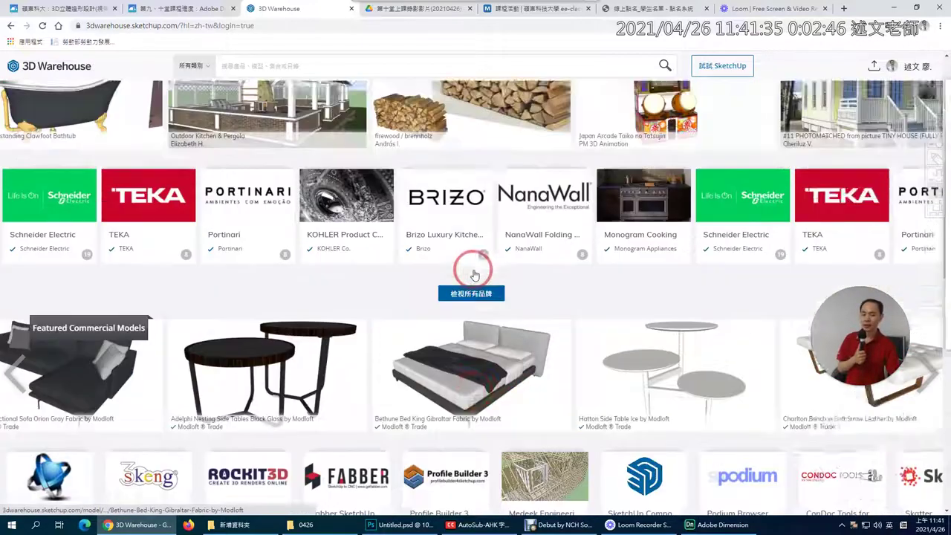
scroll(445, 282, up, 2)
click(425, 286)
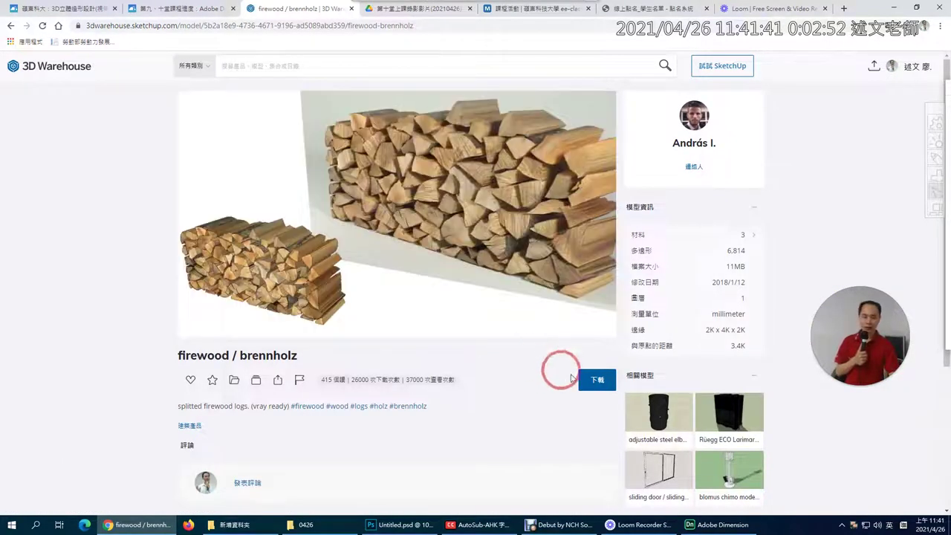
click(603, 384)
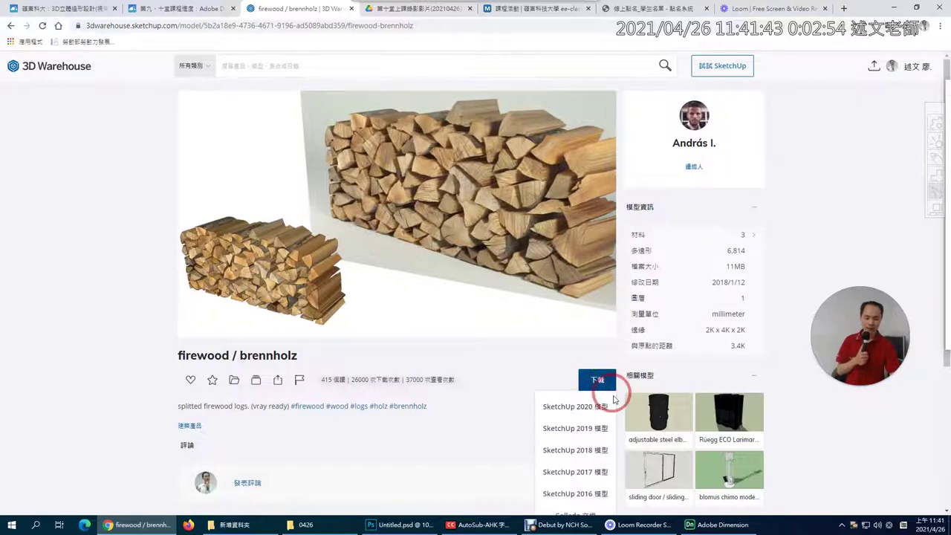
- Download firewood / brennholz as the SketchUp 2016 model and open firewood.skp from downloads
scroll(637, 467, down, 2)
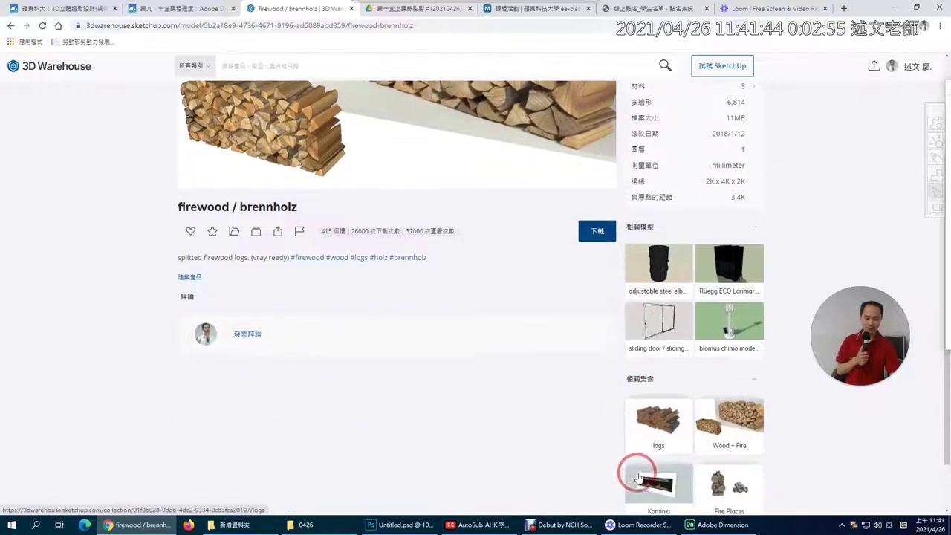
click(604, 233)
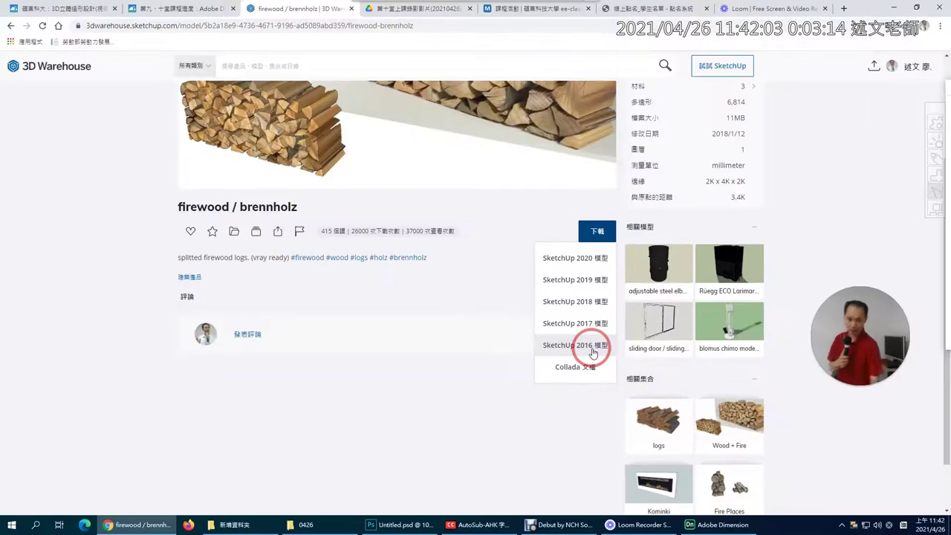
click(593, 353)
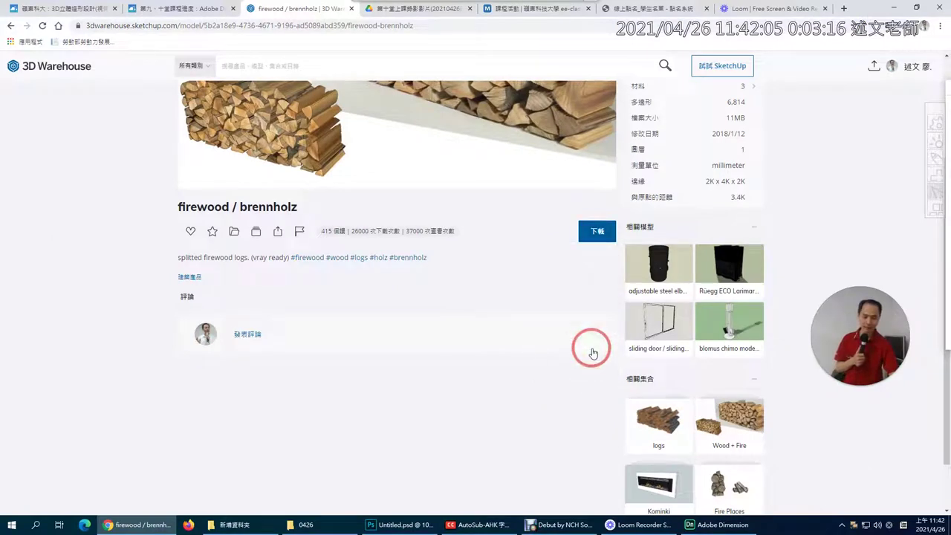
click(590, 232)
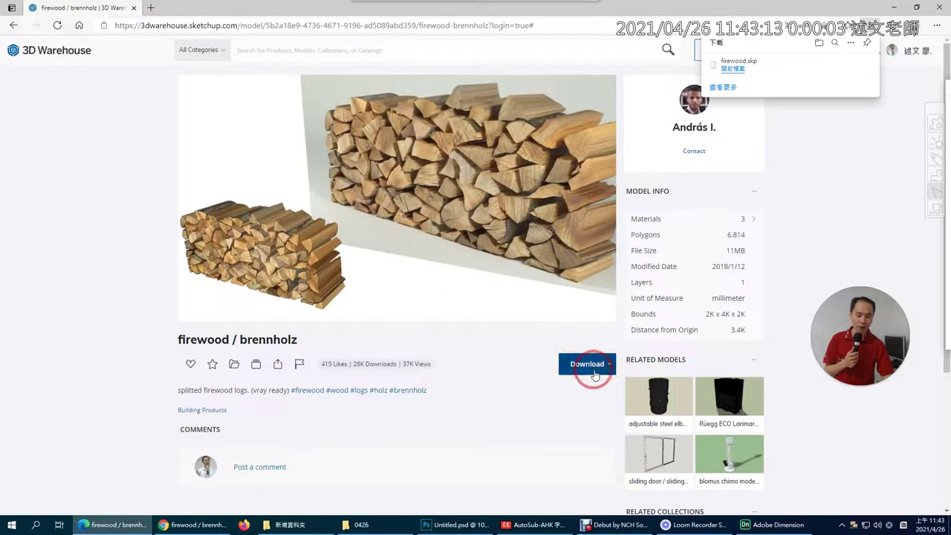
click(730, 69)
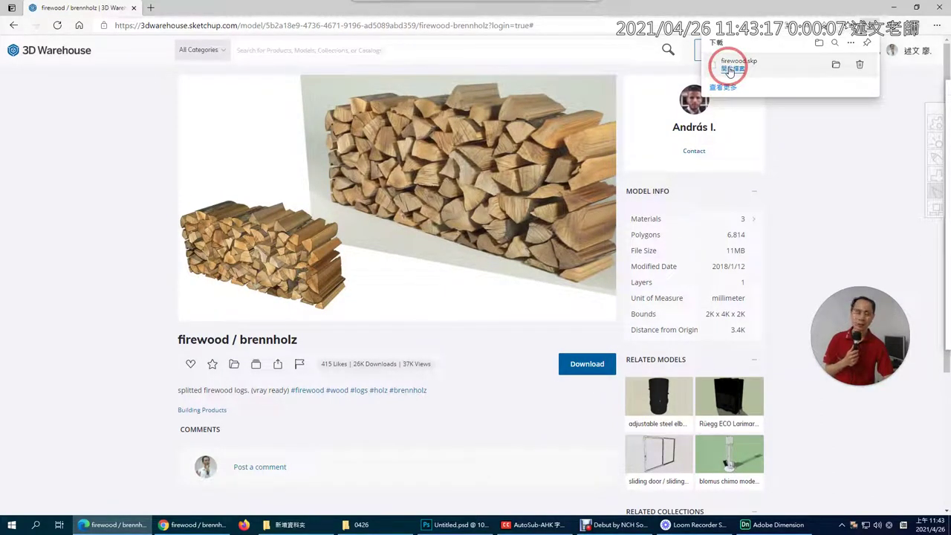
click(769, 524)
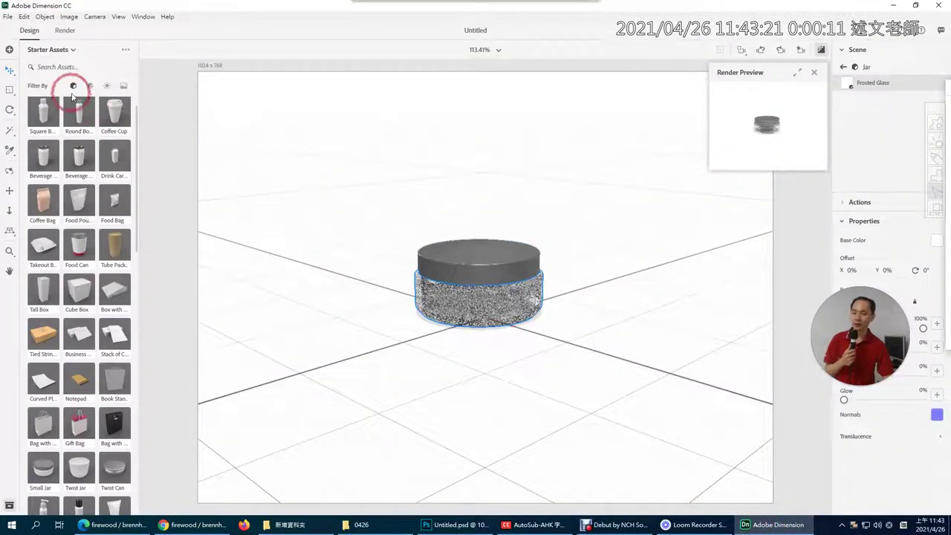
- Import firewood.skp from the Downloads folder via File > Import > 3D Model
click(8, 16)
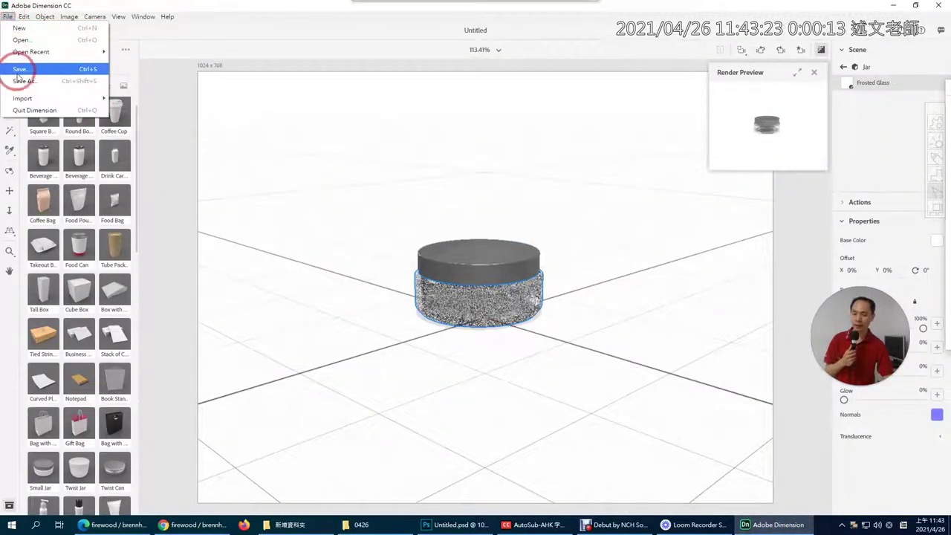
click(22, 99)
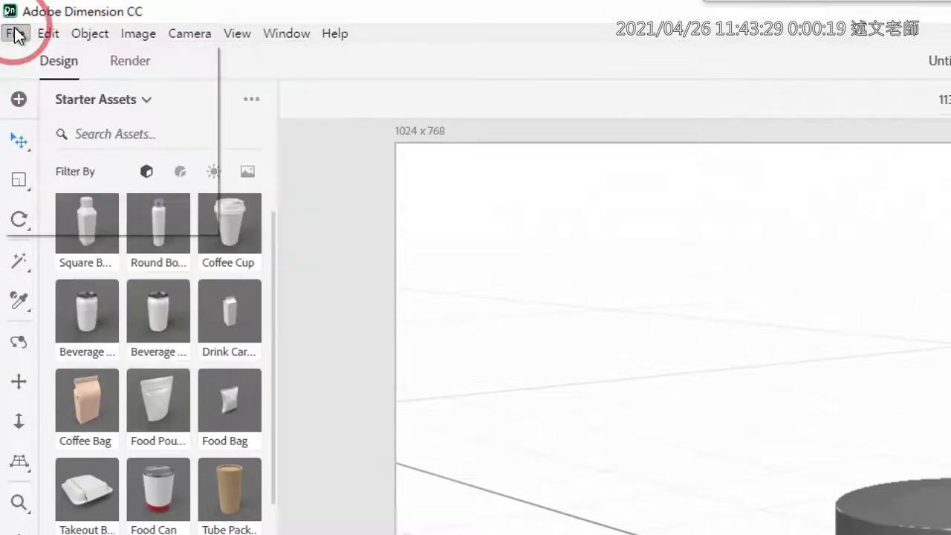
click(15, 34)
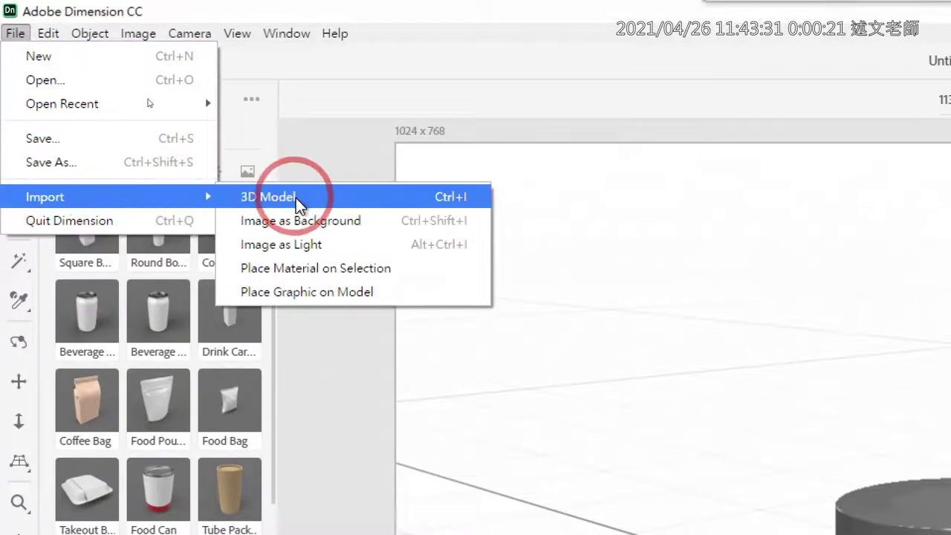
click(295, 197)
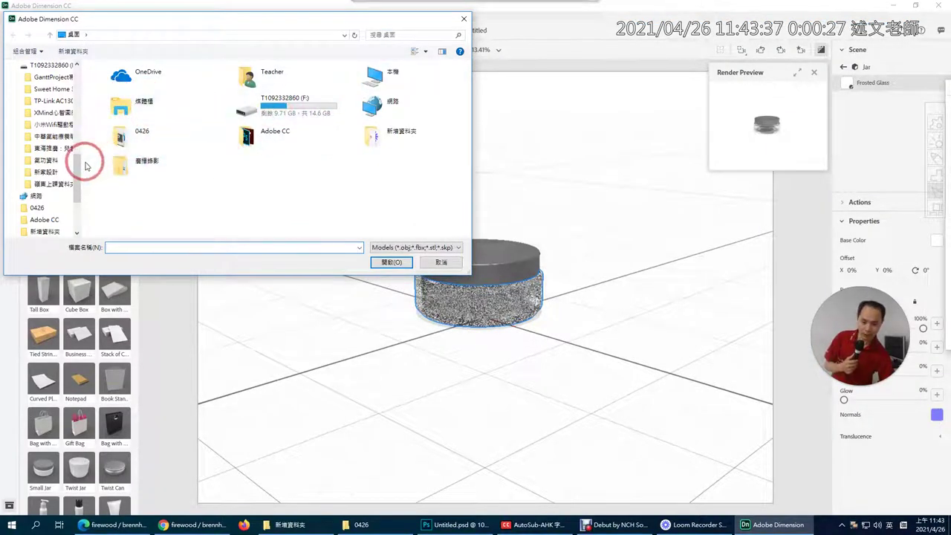
drag(77, 163, 77, 69)
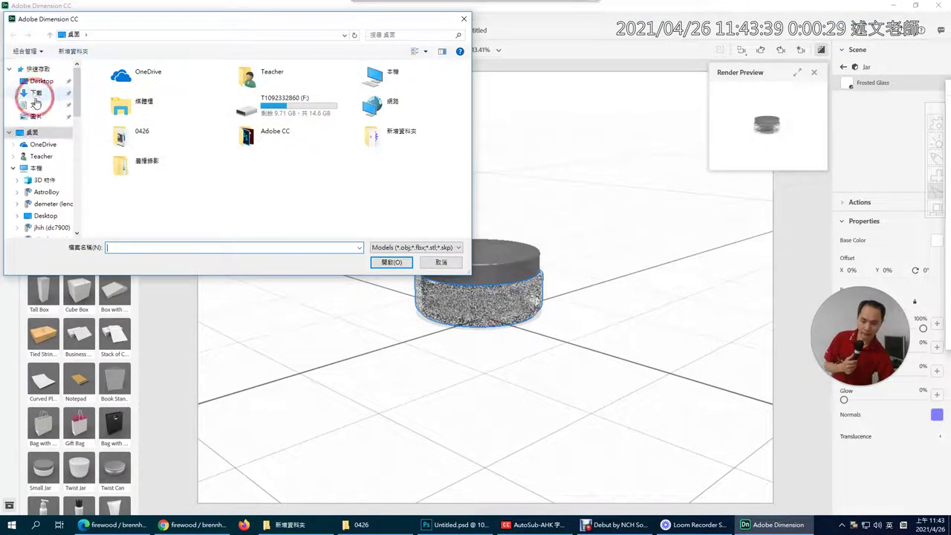
click(35, 94)
click(118, 80)
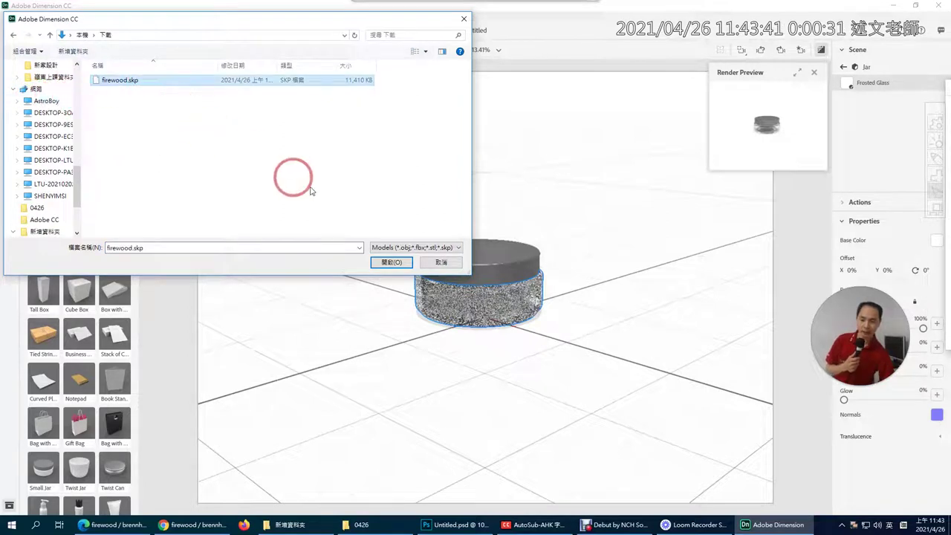
click(388, 263)
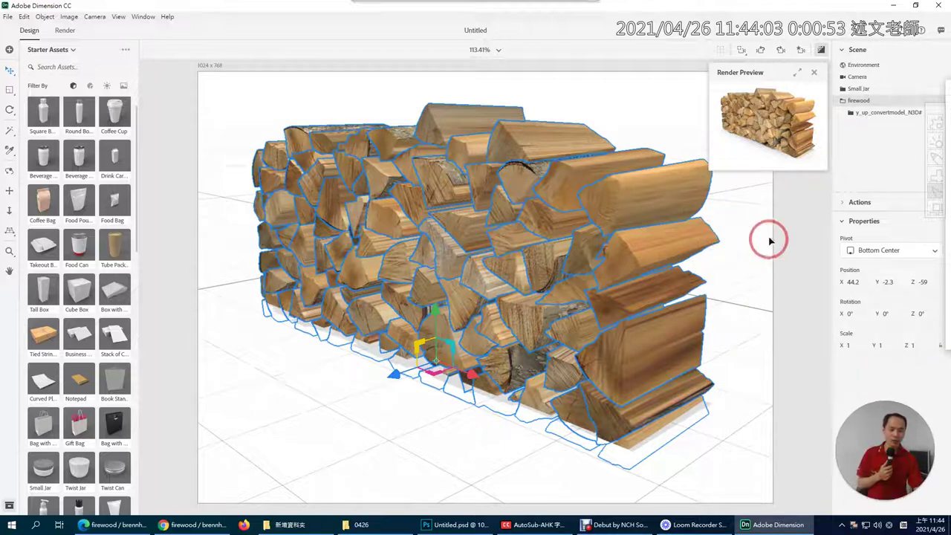
- Close the render preview once the firewood SKP import has finished
click(815, 72)
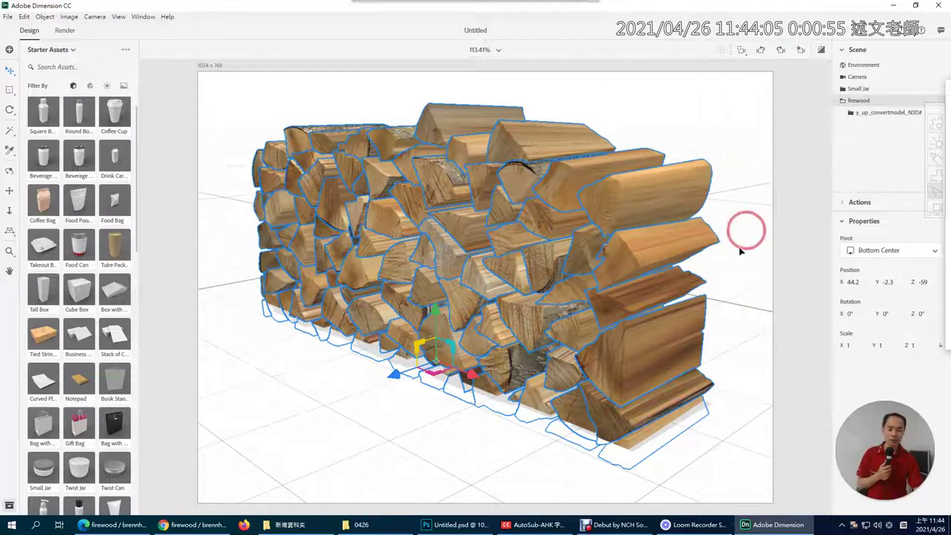
- Zoom out and drag the firewood along Z and X to X -9.3, Z -17.6 beside the jar
right_drag(214, 383, 281, 348)
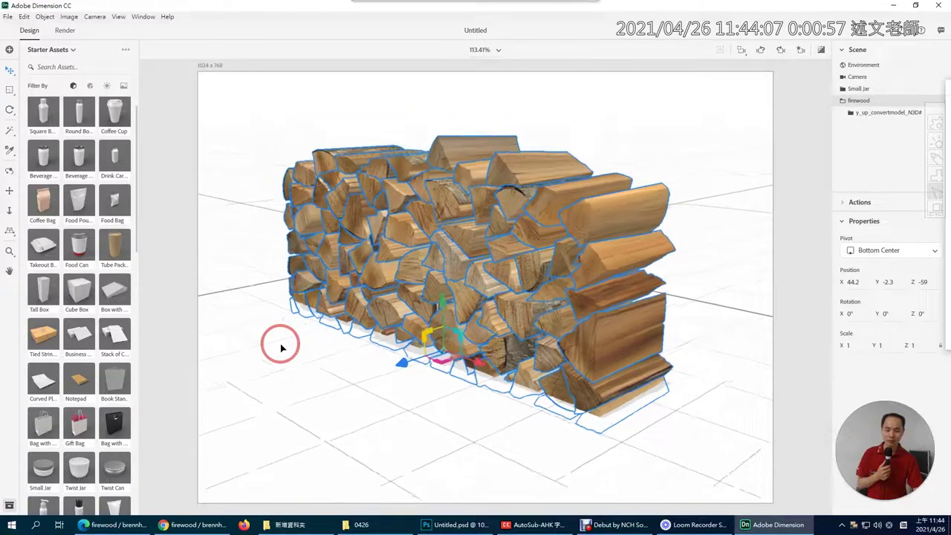
scroll(282, 347, down, 5)
scroll(282, 347, down, 5)
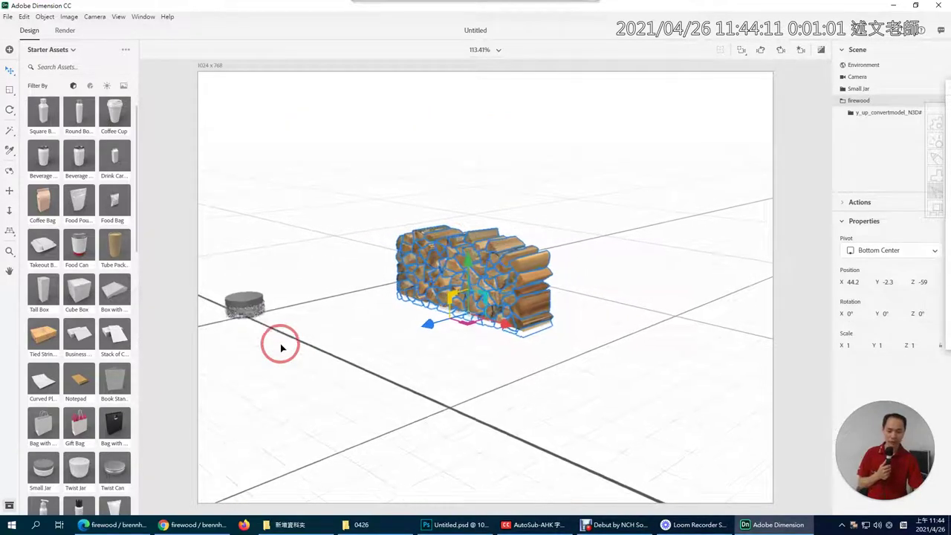
drag(427, 324, 331, 360)
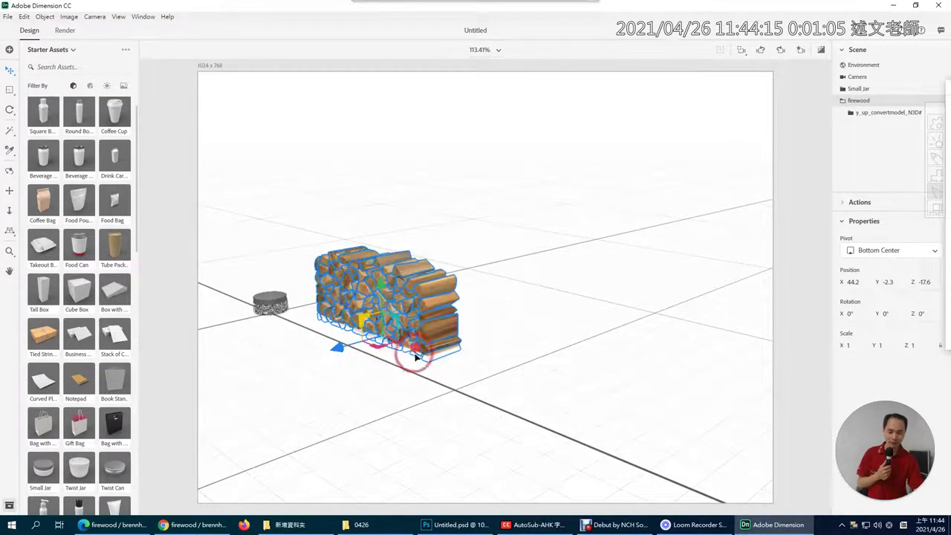
drag(411, 346, 324, 326)
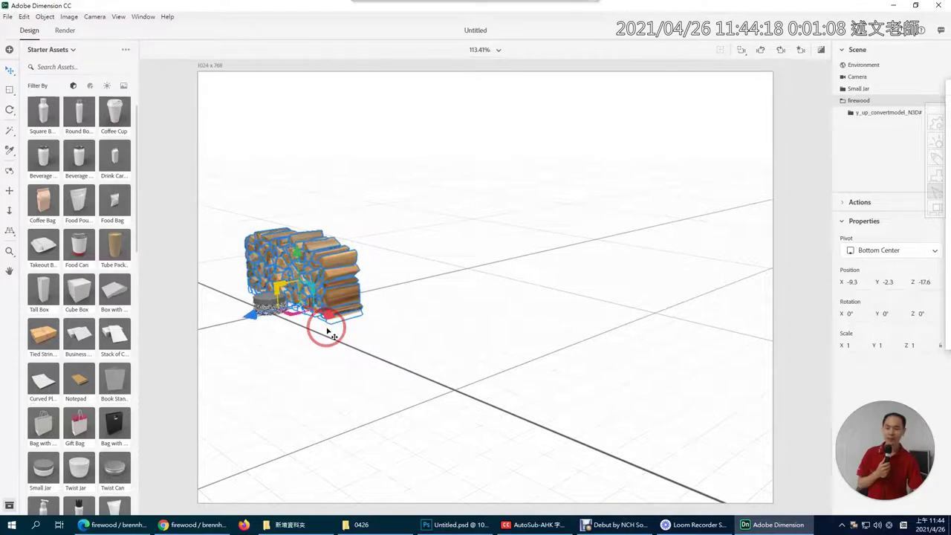
click(9, 171)
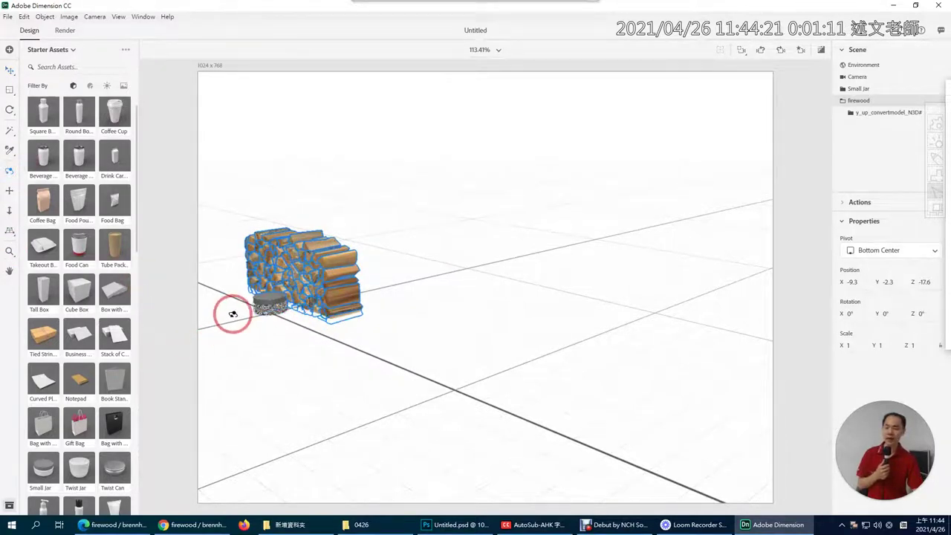
- Orbit in close on the jar before the firewood stack, then return to the 3D Warehouse page
mouse_move(242, 338)
mouse_down()
mouse_move(282, 329)
mouse_move(361, 336)
mouse_move(426, 319)
mouse_move(429, 327)
mouse_up()
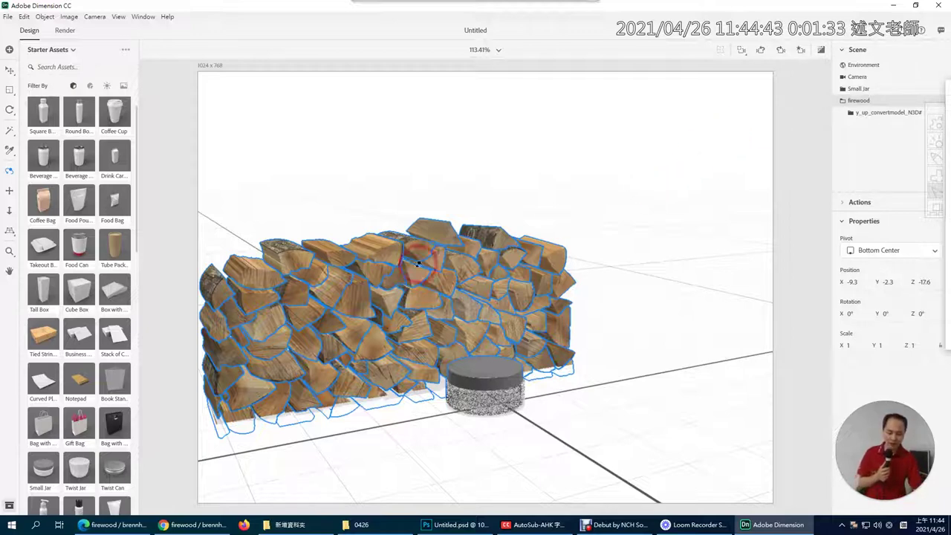
click(179, 527)
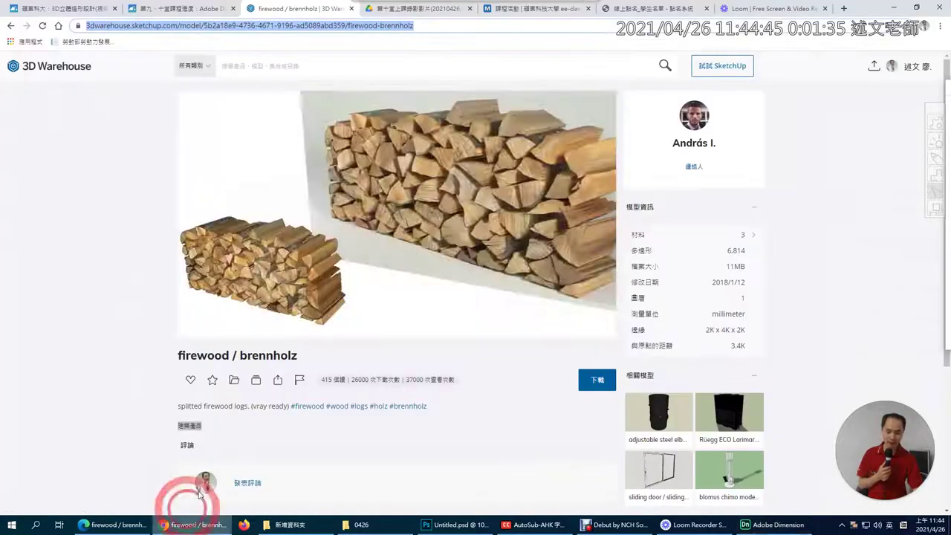
- Go from the 1know course unit list to the Adobe Dimension 2020 unit article
click(78, 9)
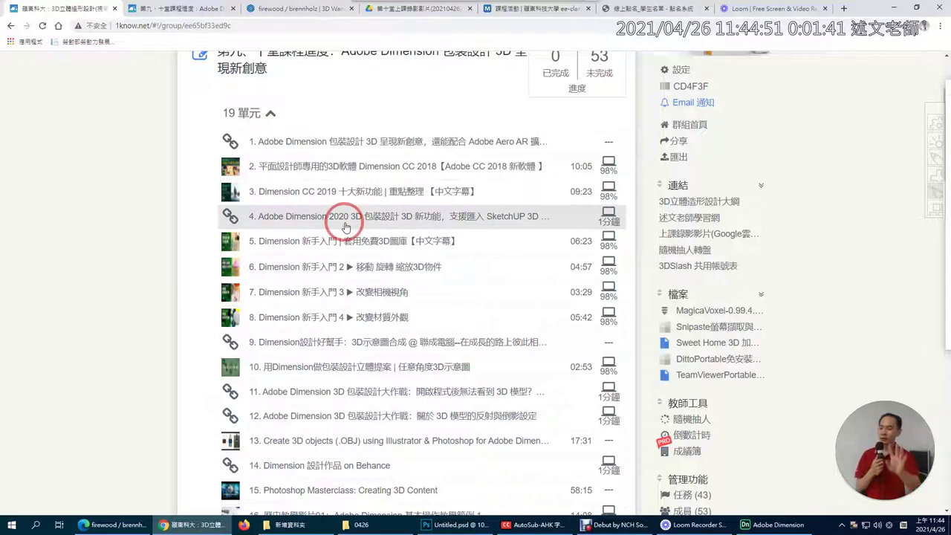
scroll(345, 227, up, 2)
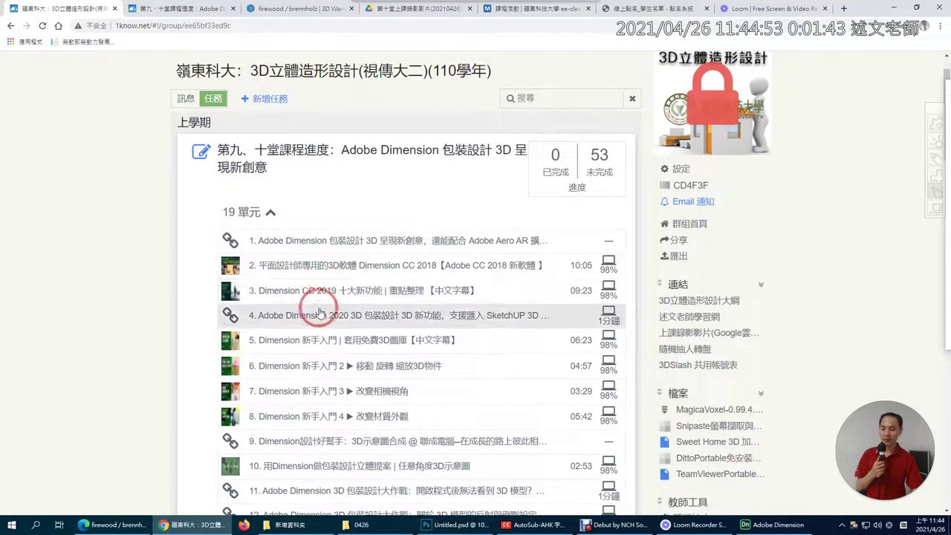
click(185, 9)
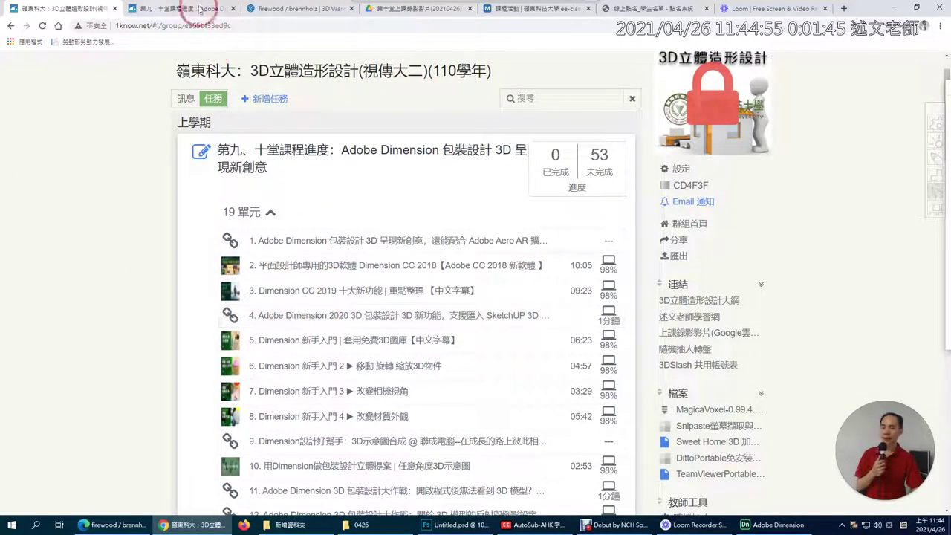